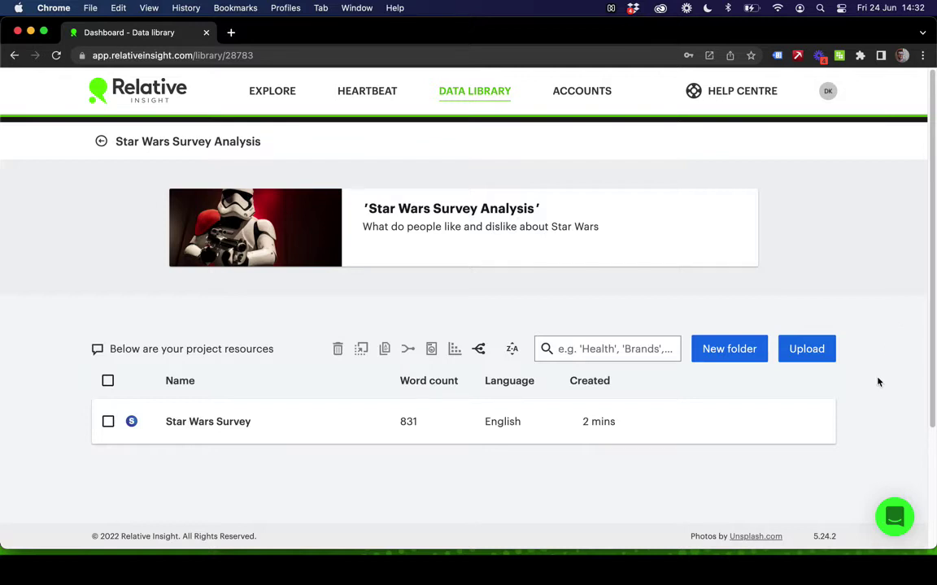
Split the Star Wars Survey language set by Age metadata into separate sets for 18-24, 25-34, 35-44, 45-54 and 55+
{"action": "left_click", "coordinate": [108, 422]}
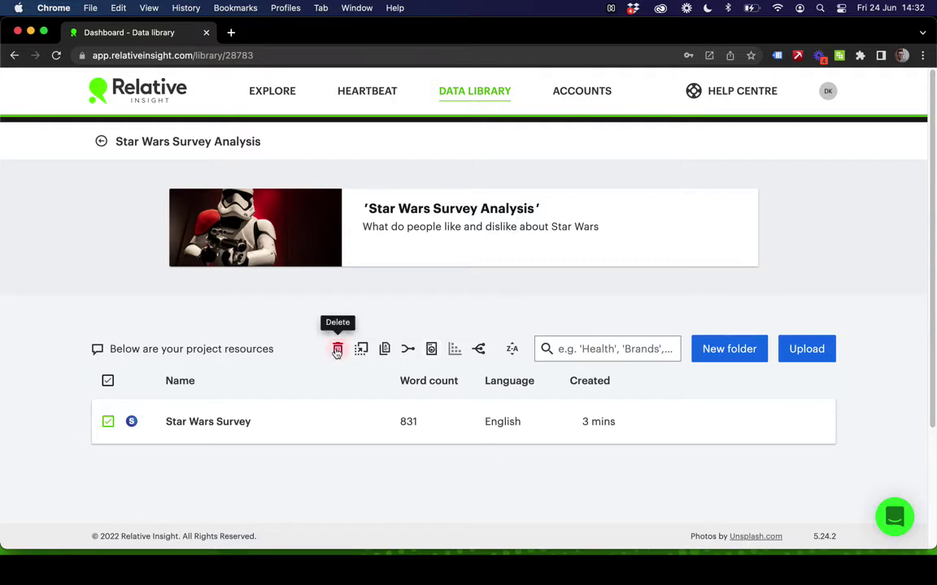
{"action": "left_click", "coordinate": [480, 354]}
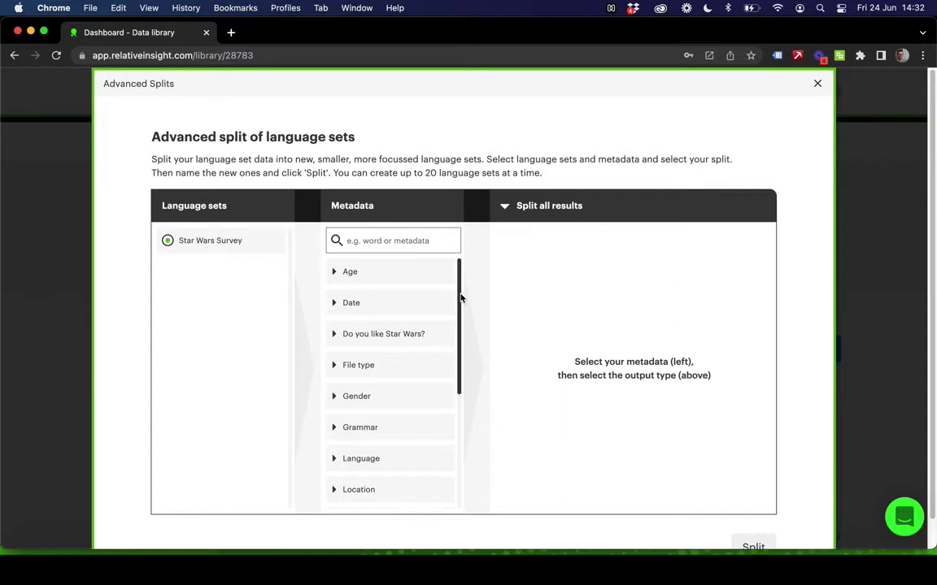
{"action": "left_click", "coordinate": [337, 274]}
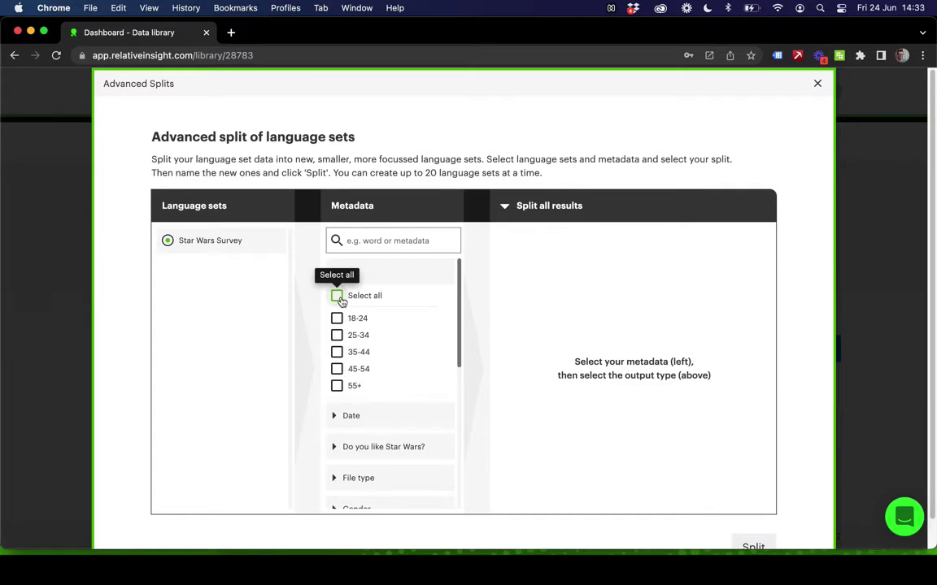
{"action": "left_click", "coordinate": [336, 296]}
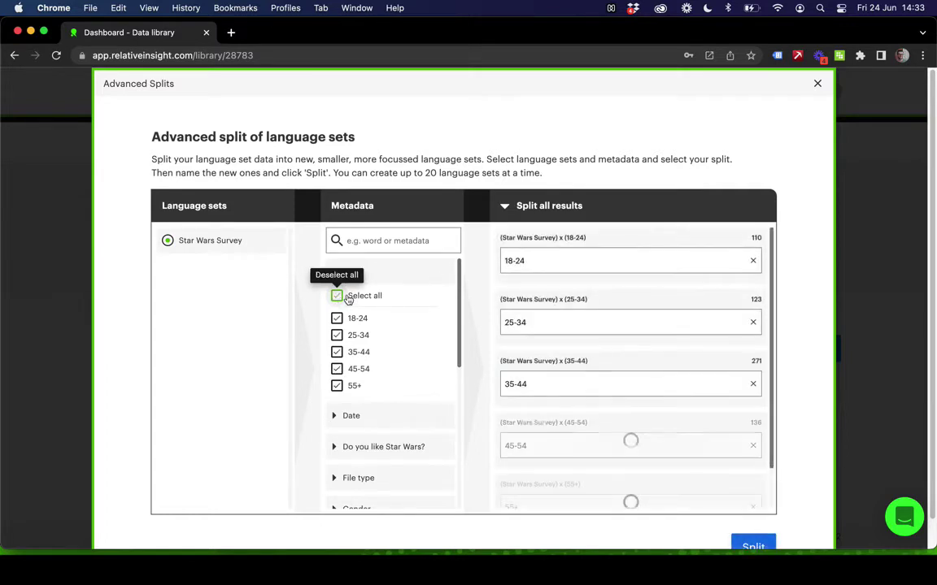
{"action": "scroll", "coordinate": [659, 379], "scroll_direction": "down", "scroll_amount": 1}
{"action": "scroll", "coordinate": [659, 379], "scroll_direction": "down", "scroll_amount": 1}
{"action": "scroll", "coordinate": [659, 379], "scroll_direction": "up", "scroll_amount": 3}
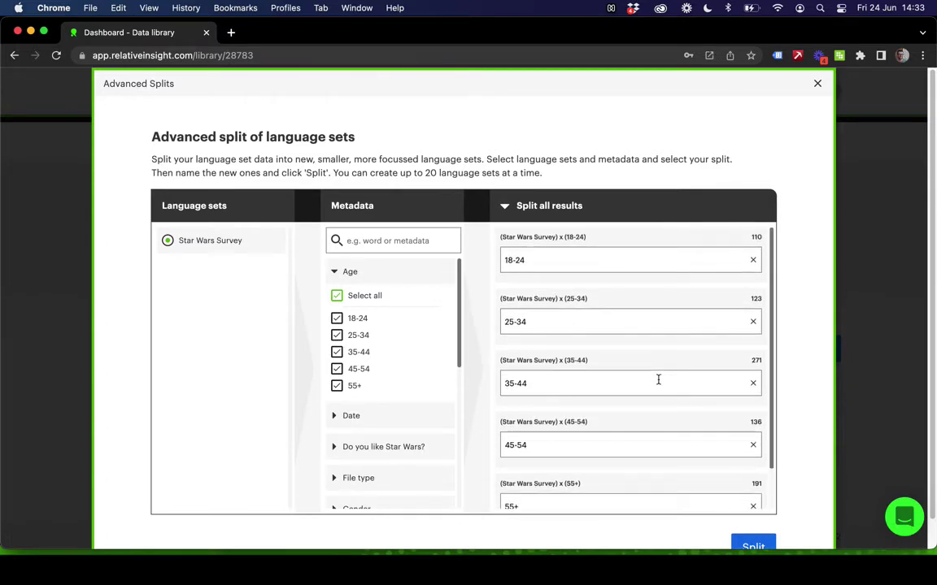
{"action": "left_click", "coordinate": [545, 260]}
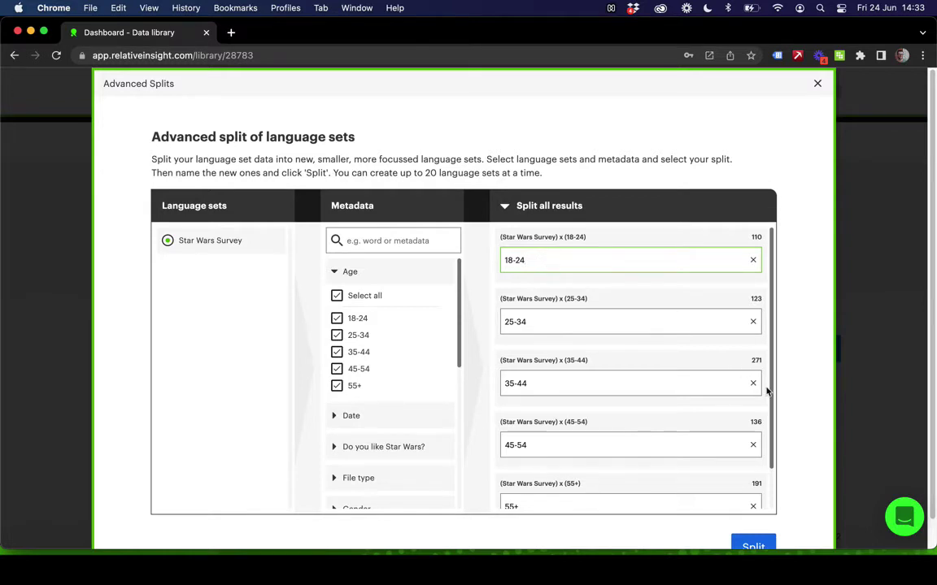
{"action": "scroll", "coordinate": [707, 447], "scroll_direction": "down", "scroll_amount": 2}
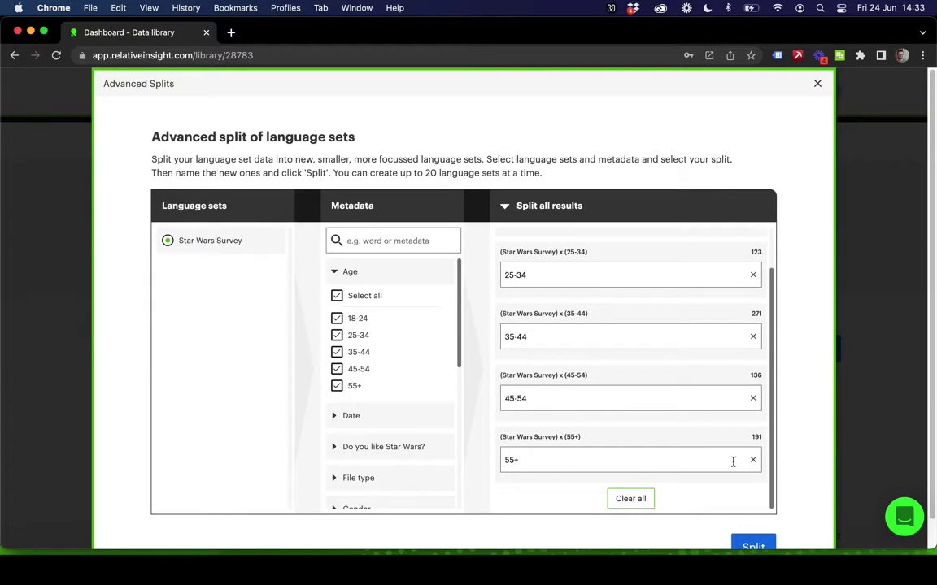
{"action": "scroll", "coordinate": [681, 486], "scroll_direction": "down", "scroll_amount": 1}
{"action": "left_click", "coordinate": [755, 523]}
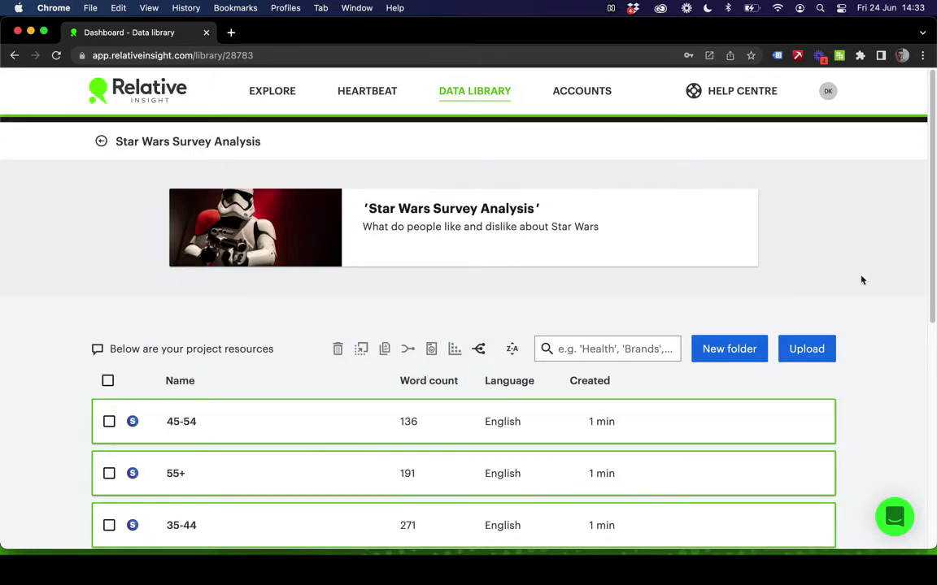
Create a new folder named Age in the Star Wars Survey Analysis project
{"action": "scroll", "coordinate": [851, 307], "scroll_direction": "down", "scroll_amount": 4}
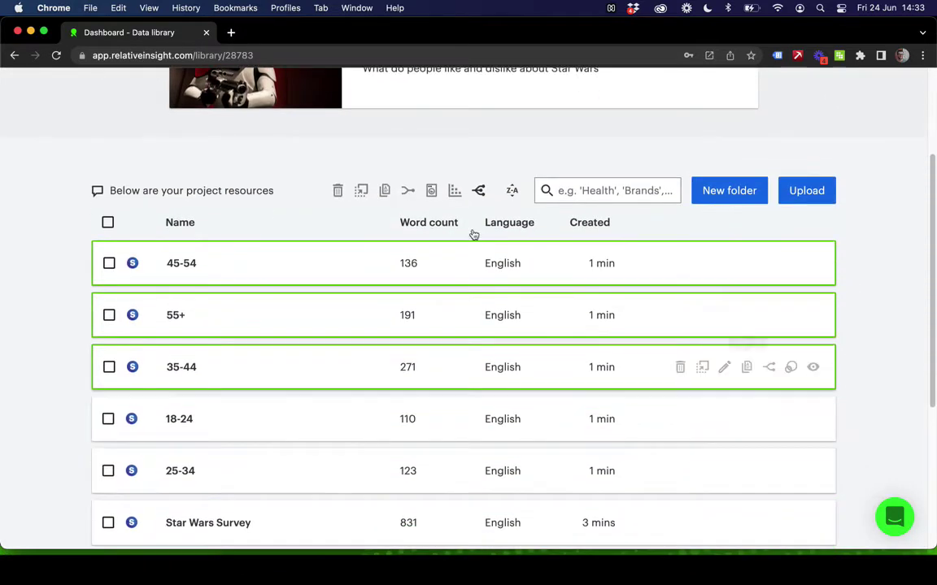
{"action": "left_click", "coordinate": [737, 193]}
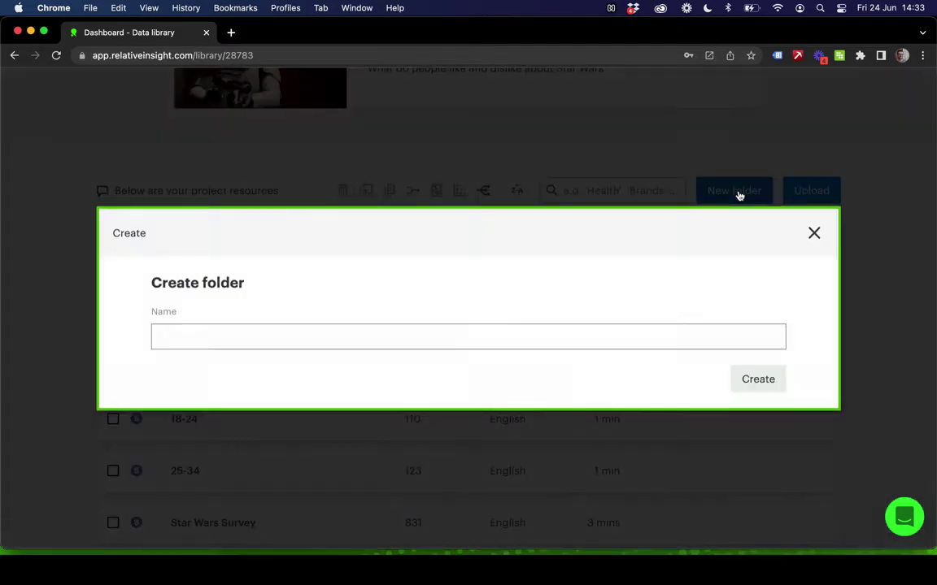
{"action": "left_click", "coordinate": [290, 327]}
{"action": "type", "text": "Age"}
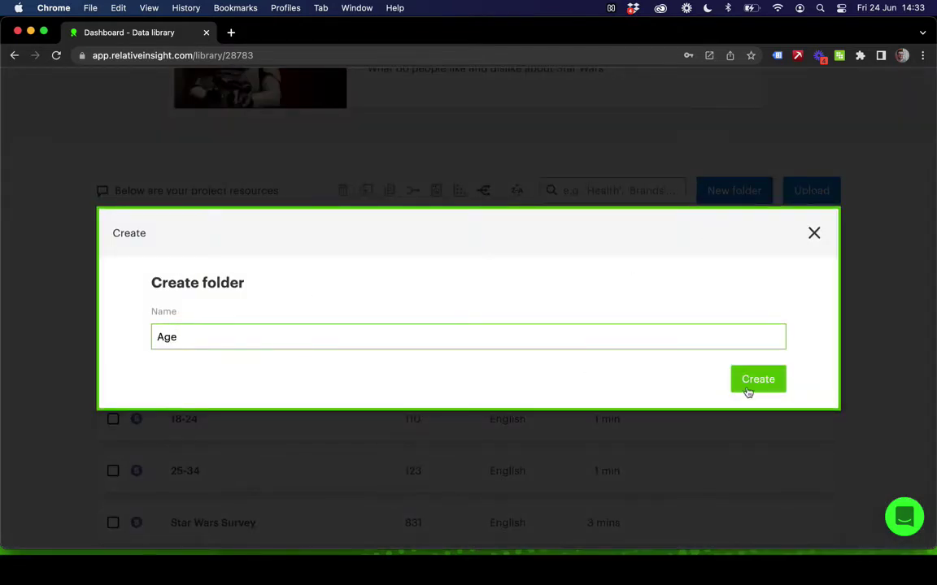
{"action": "left_click", "coordinate": [749, 387]}
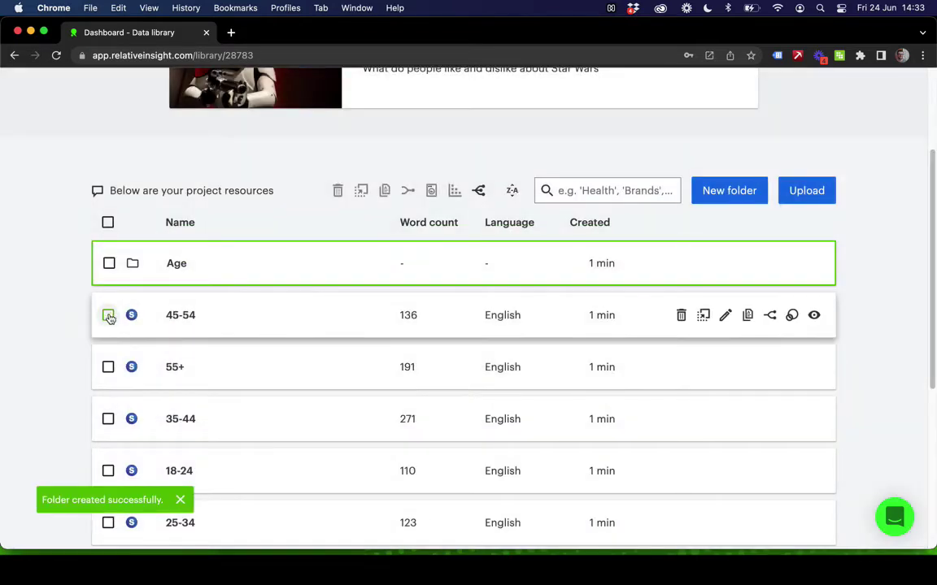
Move the 45-54, 55+, 35-44, 18-24 and 25-34 language sets into the Age folder
{"action": "left_click", "coordinate": [109, 316]}
{"action": "left_click", "coordinate": [108, 368]}
{"action": "left_click", "coordinate": [108, 420]}
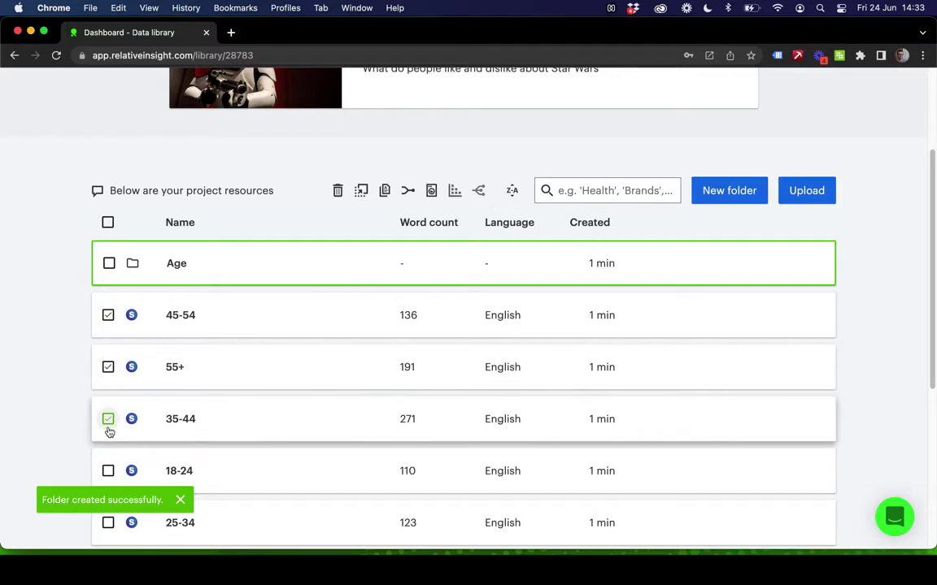
{"action": "left_click", "coordinate": [109, 472]}
{"action": "scroll", "coordinate": [109, 472], "scroll_direction": "down", "scroll_amount": 1}
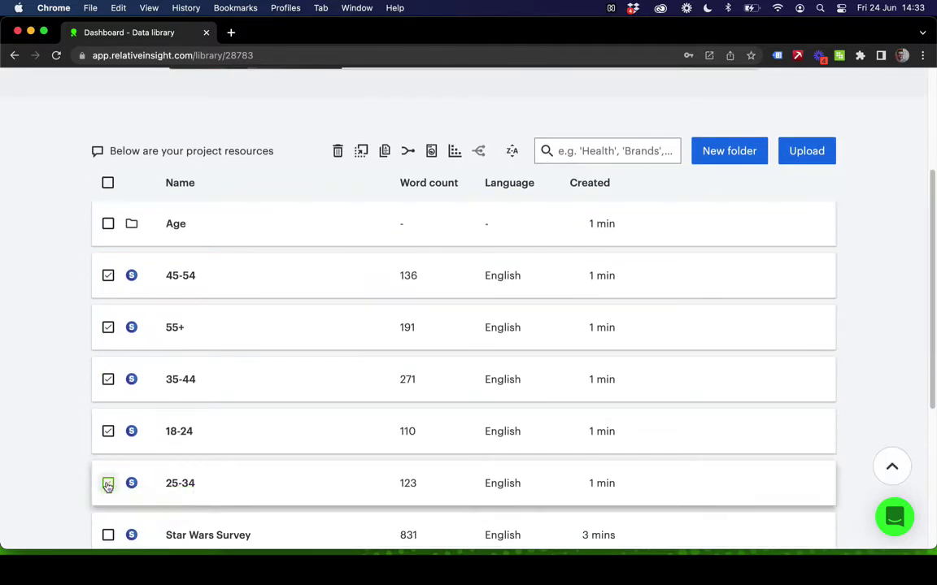
{"action": "left_click", "coordinate": [108, 485]}
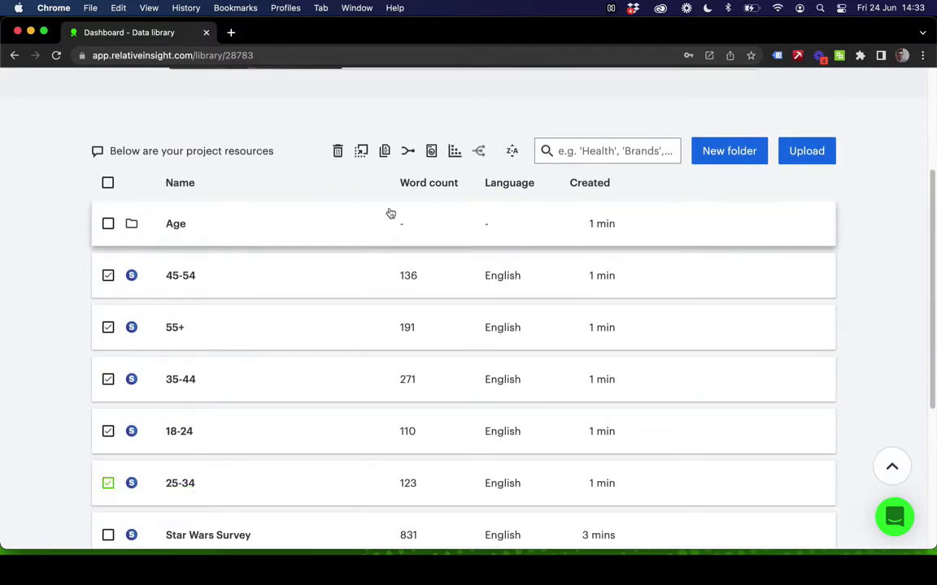
{"action": "left_click", "coordinate": [361, 152]}
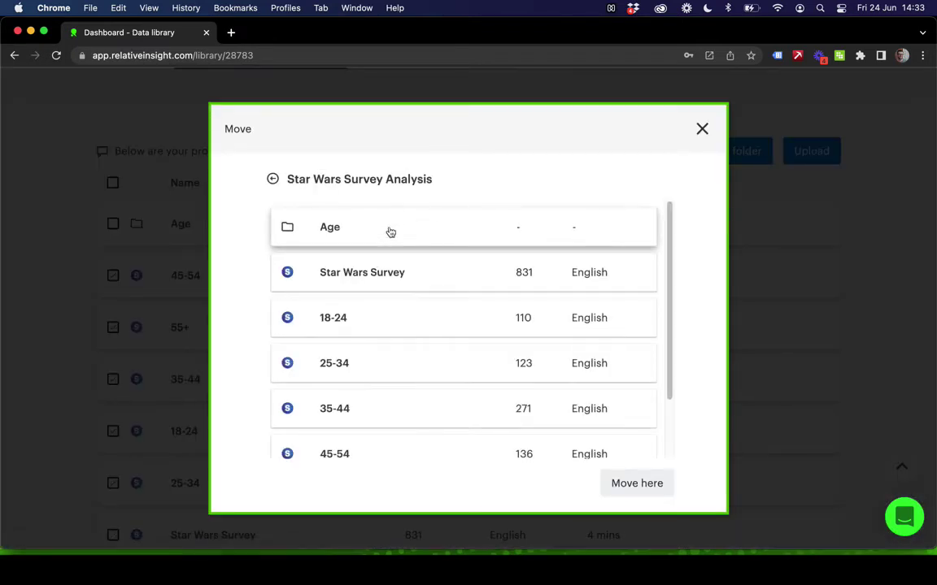
{"action": "left_click", "coordinate": [387, 232]}
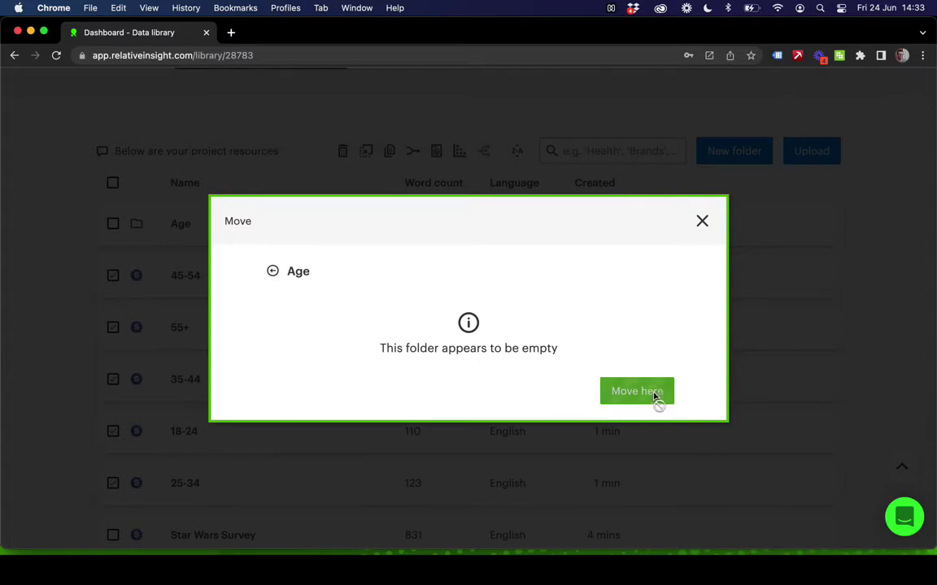
{"action": "left_click", "coordinate": [657, 399]}
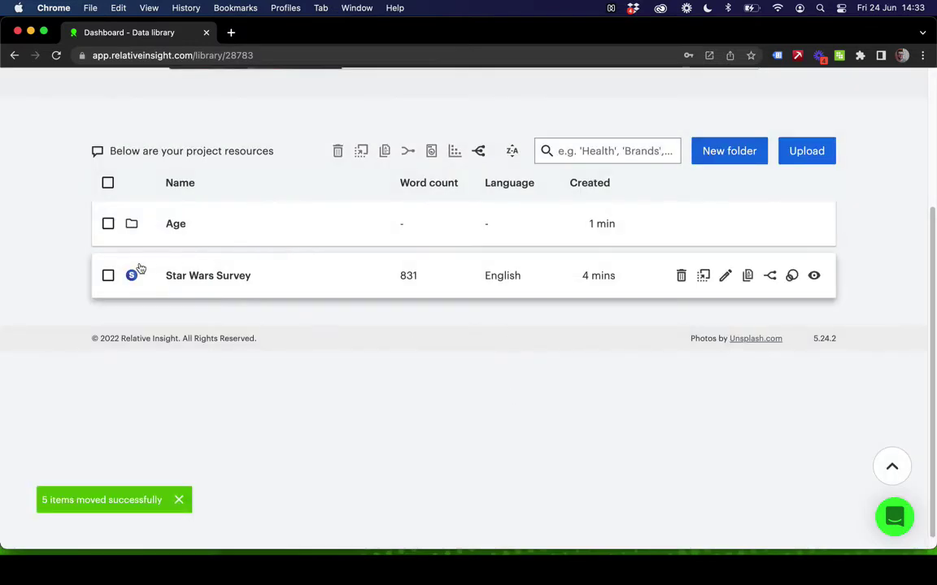
Set up an advanced split of Star Wars Survey by date from 2021-04-23 to 2021-07-30, sectioned by quarter
{"action": "left_click", "coordinate": [107, 277]}
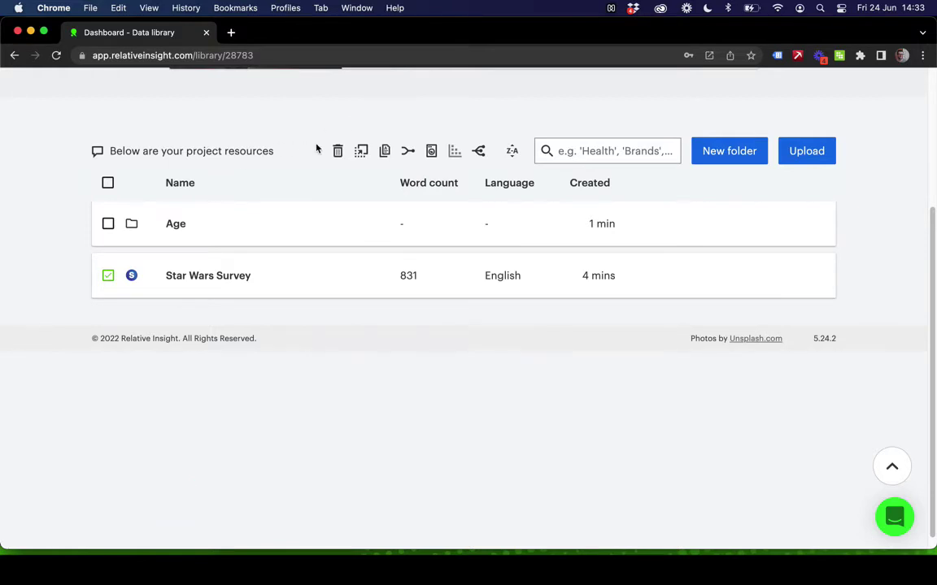
{"action": "left_click", "coordinate": [478, 152]}
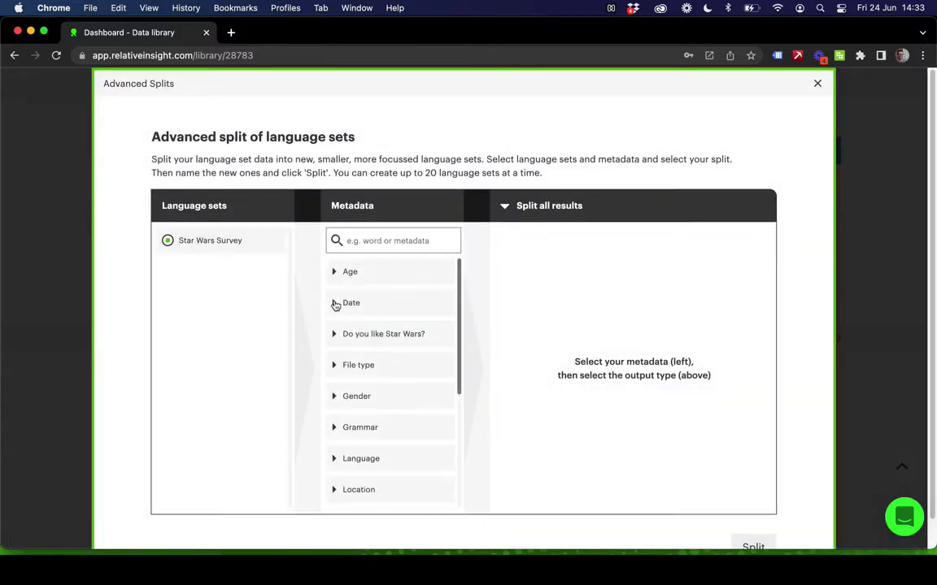
{"action": "left_click", "coordinate": [336, 305]}
{"action": "left_click", "coordinate": [436, 351]}
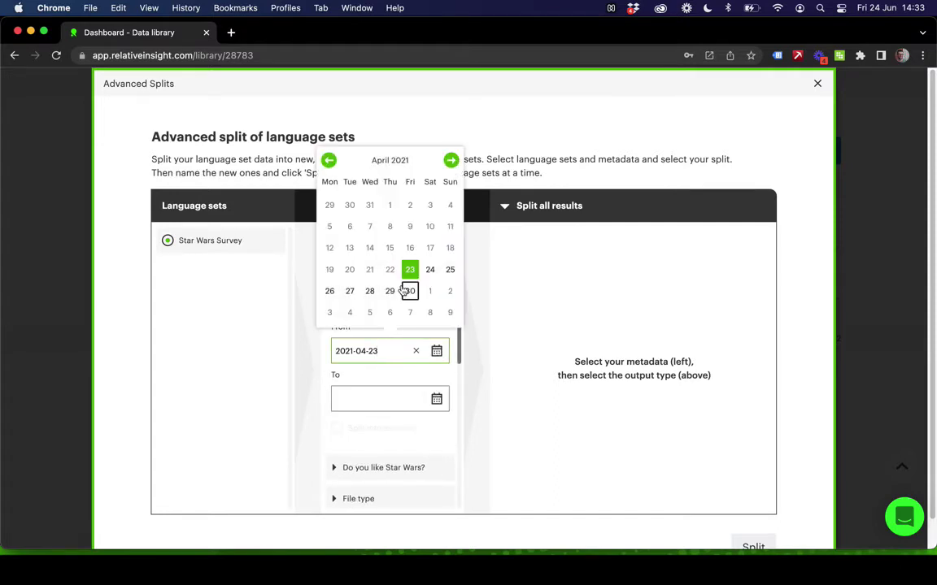
{"action": "left_click", "coordinate": [436, 399]}
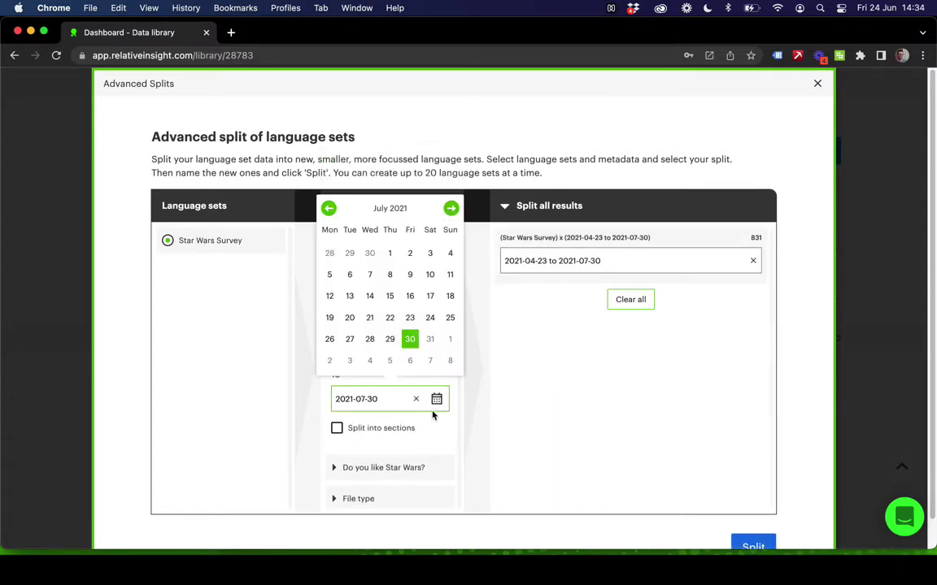
{"action": "left_click", "coordinate": [339, 428]}
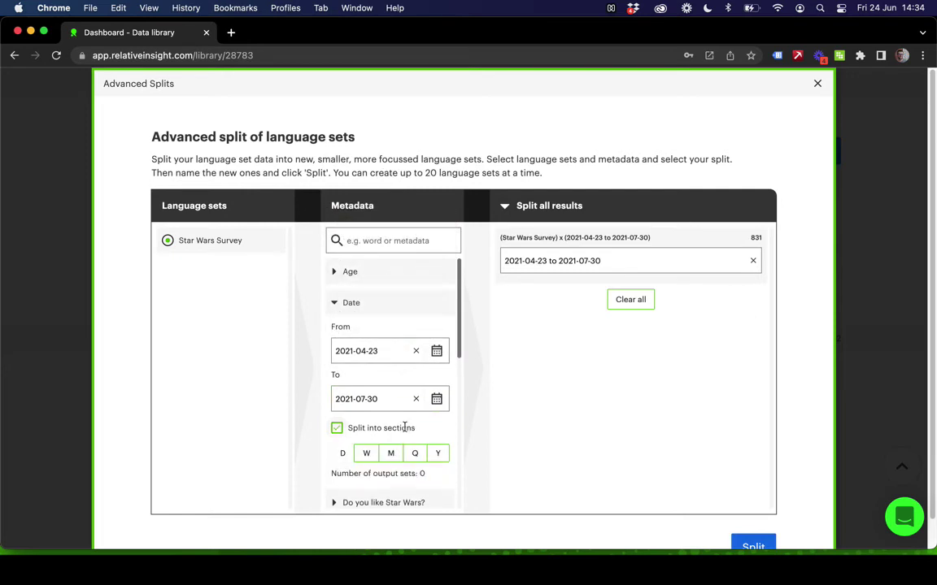
{"action": "left_click", "coordinate": [395, 457]}
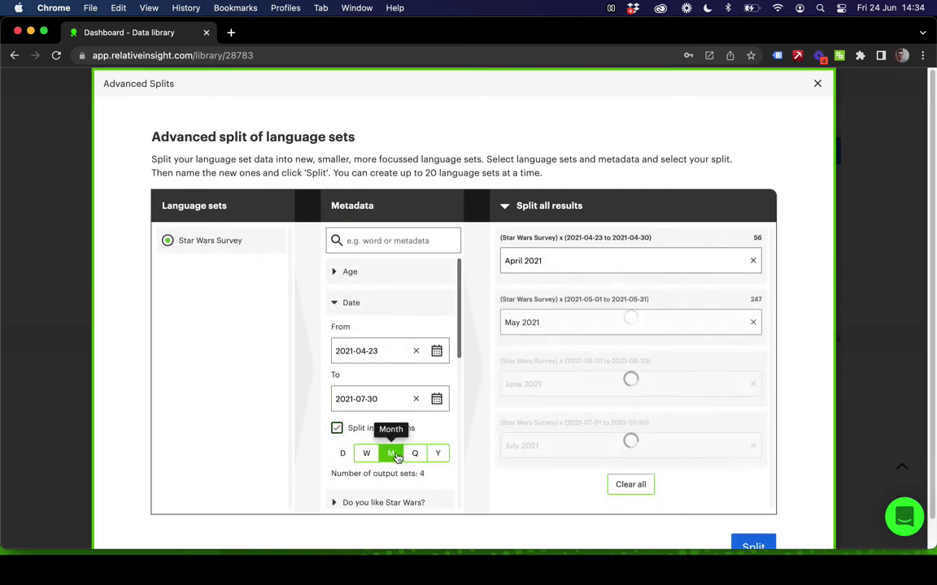
{"action": "left_click", "coordinate": [420, 456]}
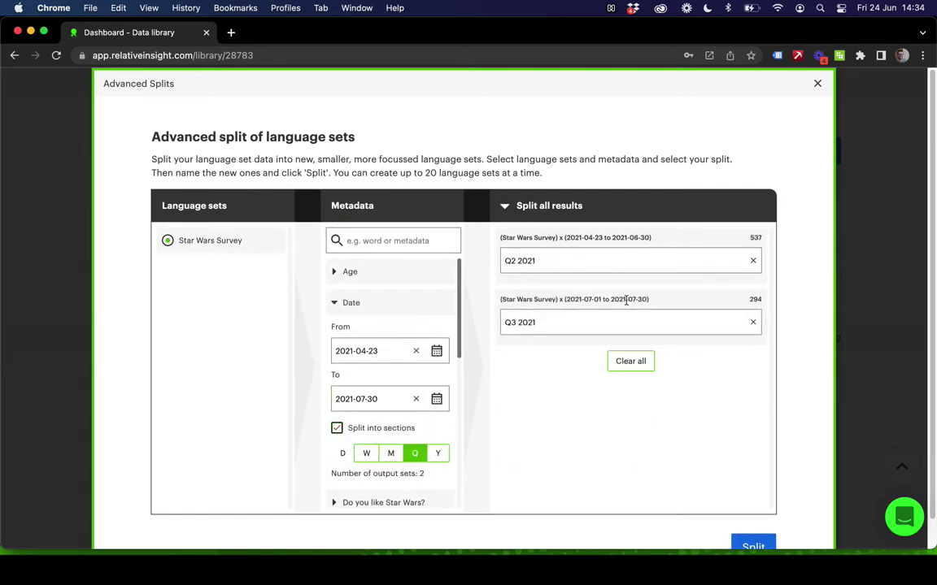
Add both answers to "Do you like Star Wars?" to the split, naming the n set Dislike and the y set Like
{"action": "scroll", "coordinate": [417, 362], "scroll_direction": "down", "scroll_amount": 1}
{"action": "scroll", "coordinate": [417, 362], "scroll_direction": "down", "scroll_amount": 2}
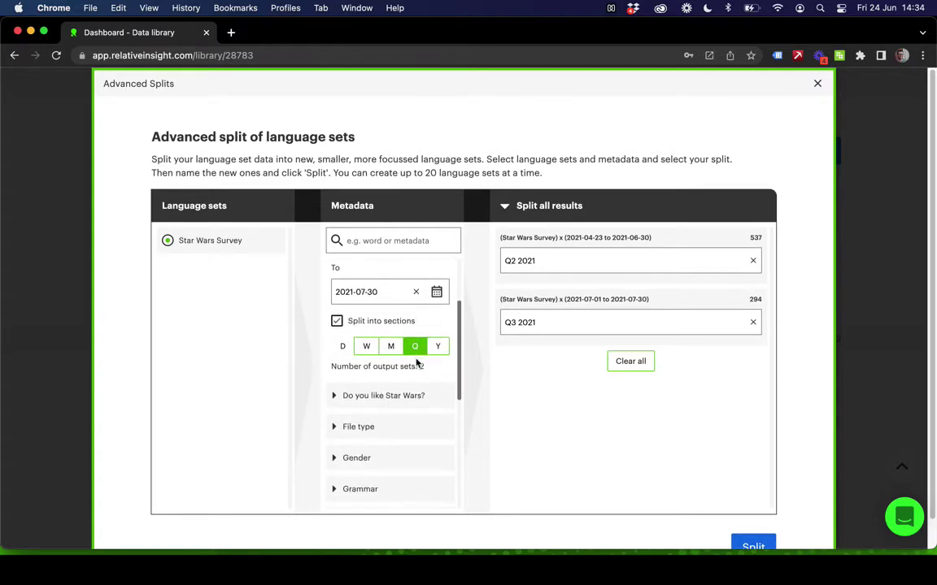
{"action": "left_click", "coordinate": [336, 396]}
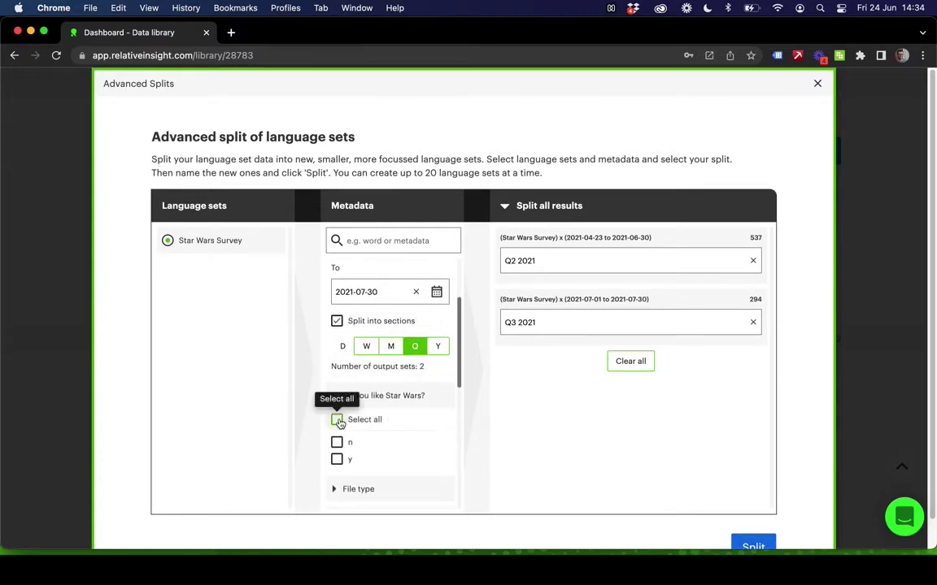
{"action": "left_click", "coordinate": [337, 419]}
{"action": "double_click", "coordinate": [521, 261]}
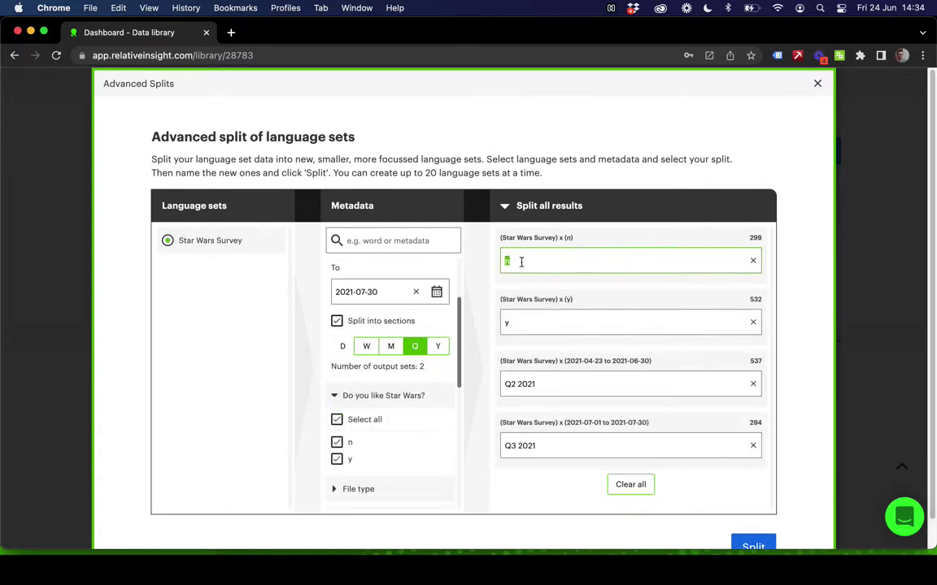
{"action": "type", "text": "Dis"}
{"action": "left_click", "coordinate": [516, 322]}
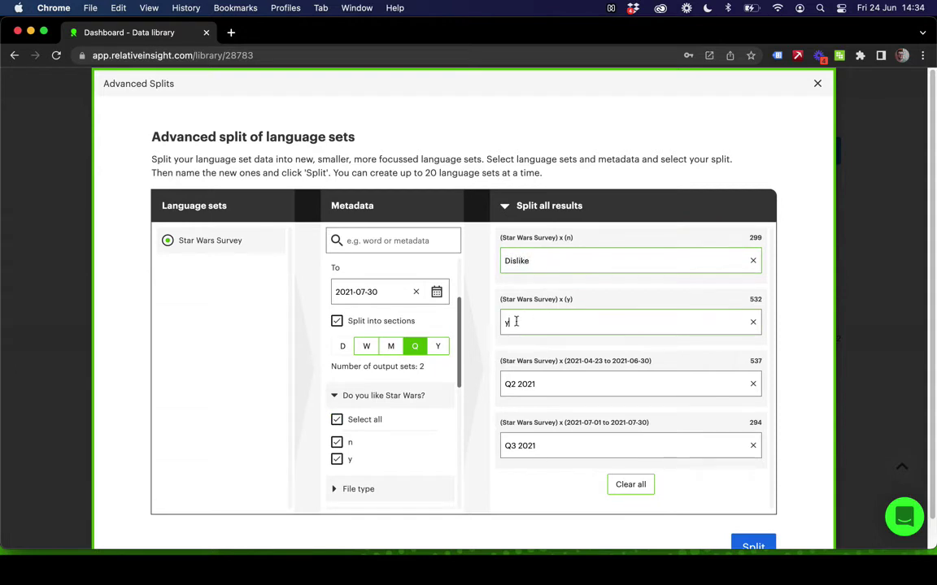
{"action": "type", "text": "Like"}
Add all locations, Australia, Europe and North America, to the split and review the list of output sets
{"action": "scroll", "coordinate": [387, 413], "scroll_direction": "down", "scroll_amount": 5}
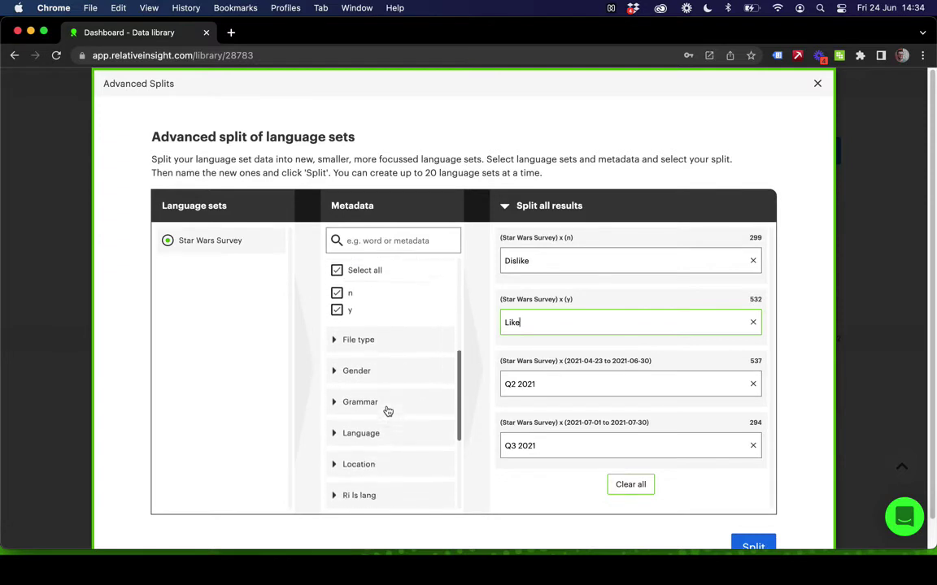
{"action": "left_click", "coordinate": [358, 457]}
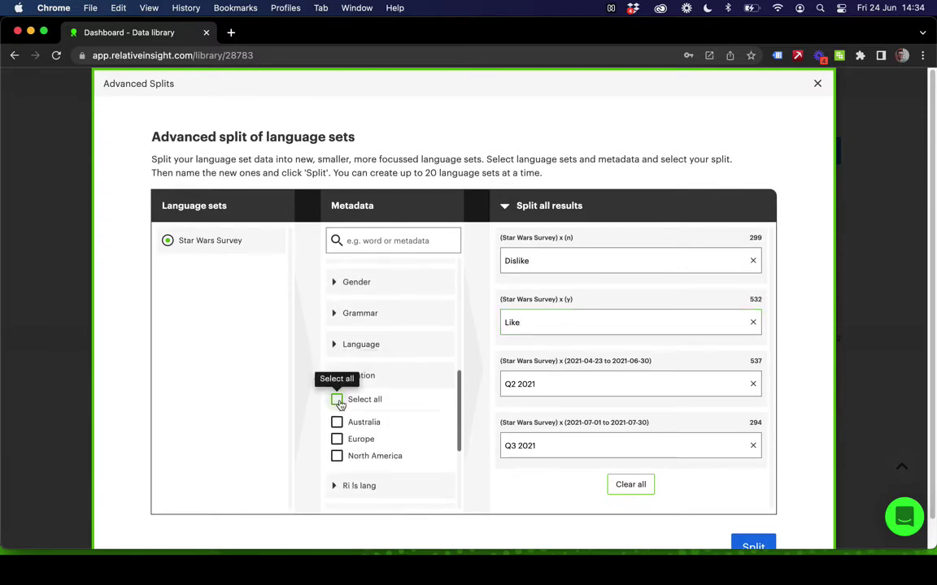
{"action": "left_click", "coordinate": [338, 401]}
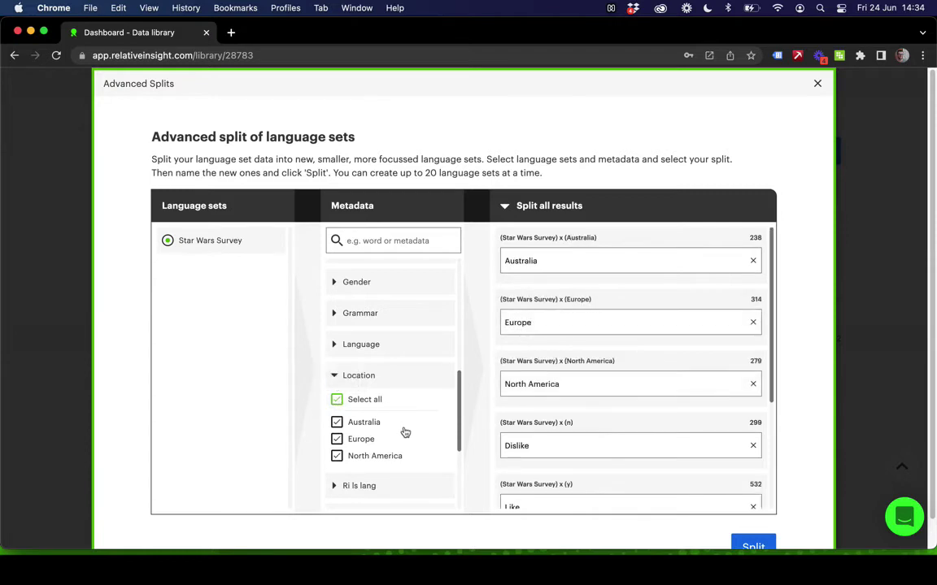
{"action": "scroll", "coordinate": [405, 431], "scroll_direction": "down", "scroll_amount": 1}
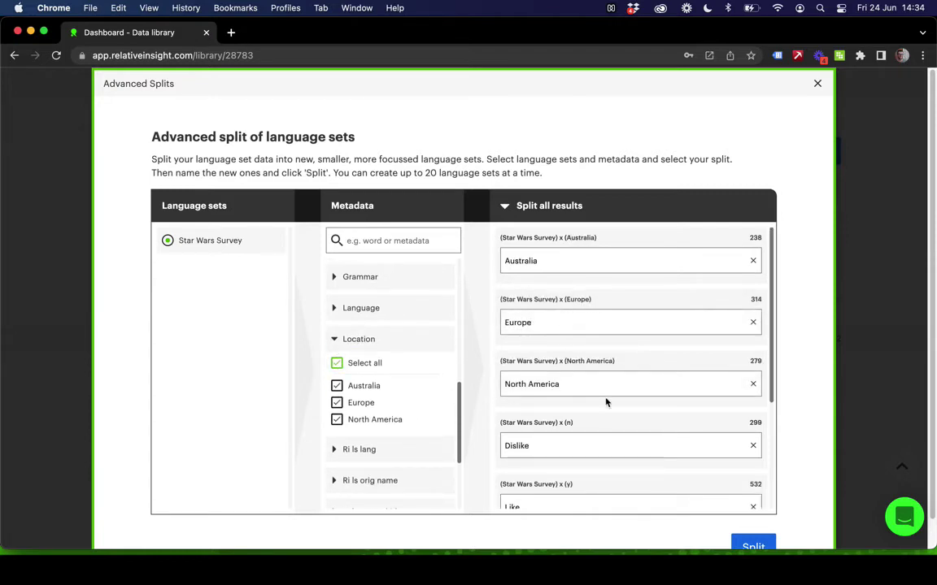
{"action": "scroll", "coordinate": [606, 404], "scroll_direction": "down", "scroll_amount": 2}
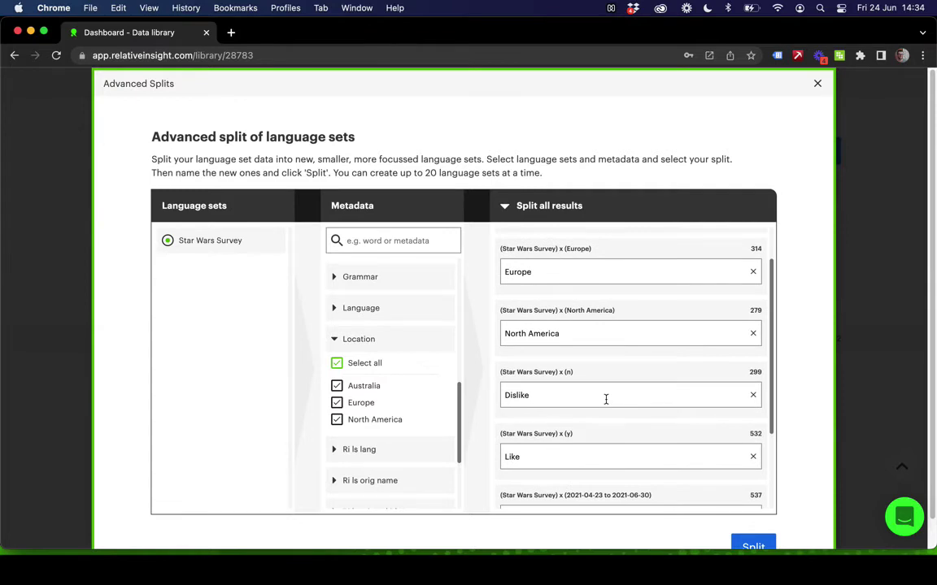
{"action": "scroll", "coordinate": [606, 399], "scroll_direction": "down", "scroll_amount": 3}
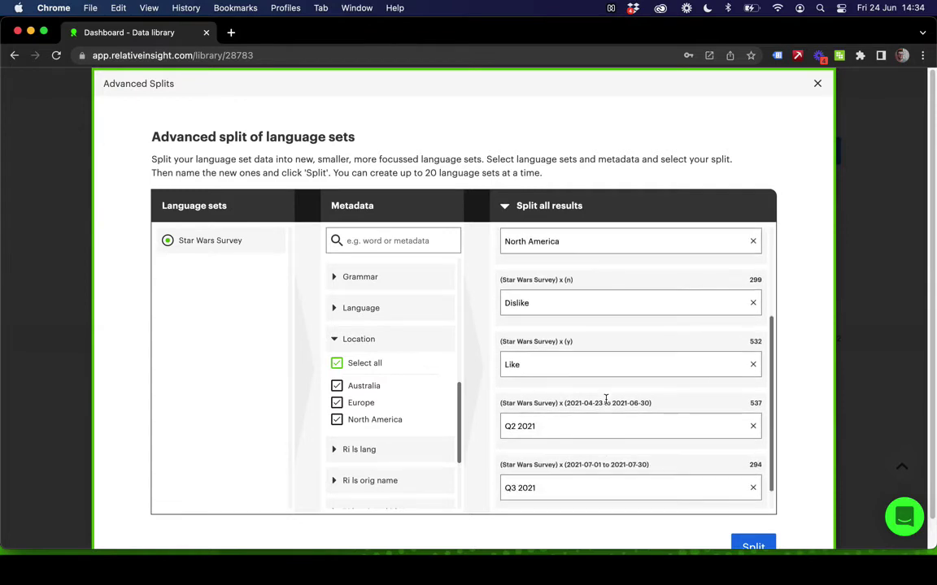
Run the advanced split and look over the new language sets in the project library
{"action": "left_click", "coordinate": [752, 545]}
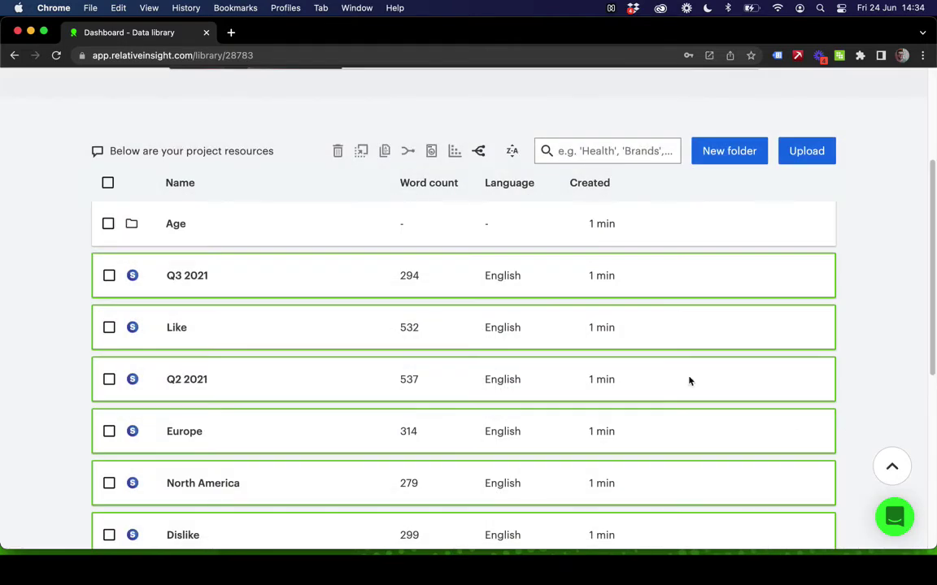
{"action": "scroll", "coordinate": [856, 334], "scroll_direction": "down", "scroll_amount": 3}
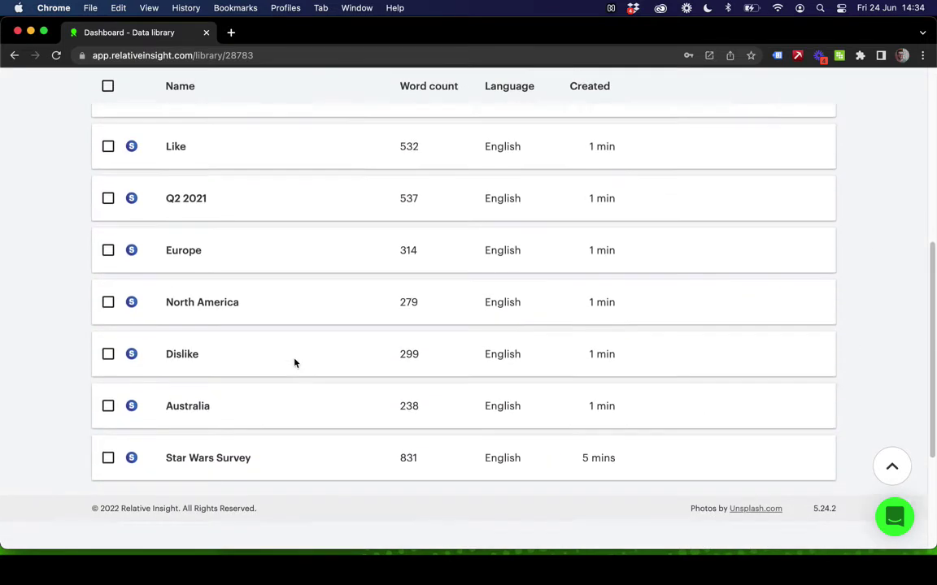
{"action": "scroll", "coordinate": [293, 363], "scroll_direction": "up", "scroll_amount": 2}
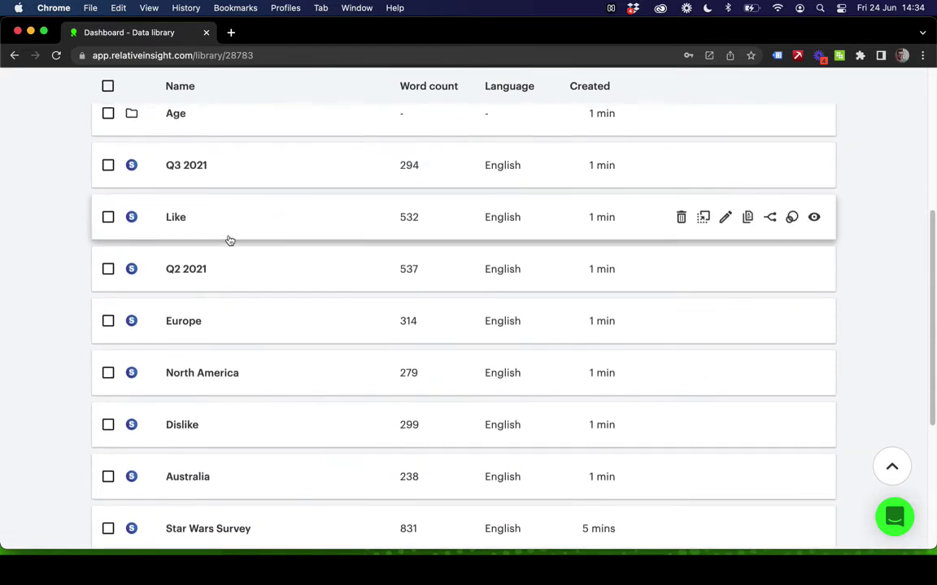
Create a new folder named Location in the project library
{"action": "scroll", "coordinate": [229, 241], "scroll_direction": "up", "scroll_amount": 3}
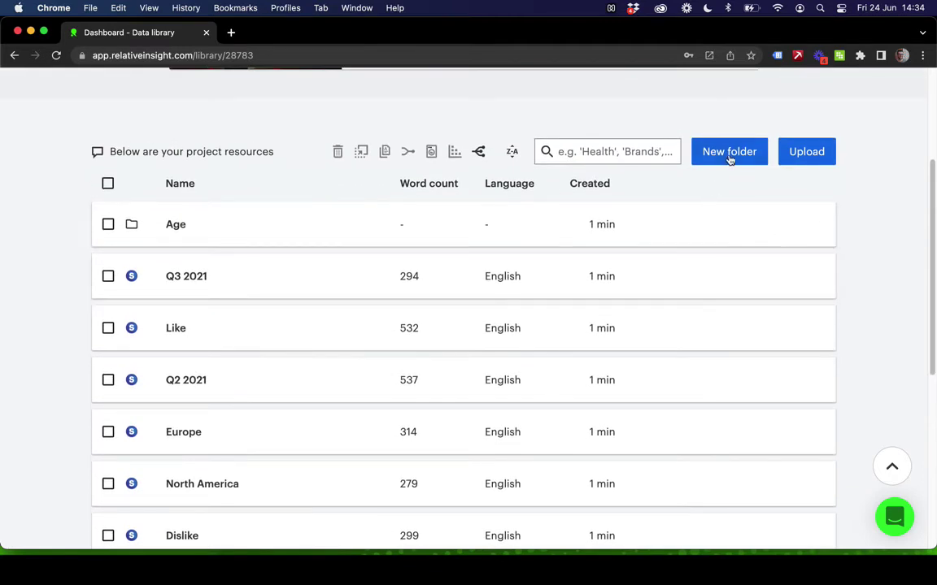
{"action": "left_click", "coordinate": [729, 154]}
{"action": "left_click", "coordinate": [307, 340]}
{"action": "type", "text": "L"}
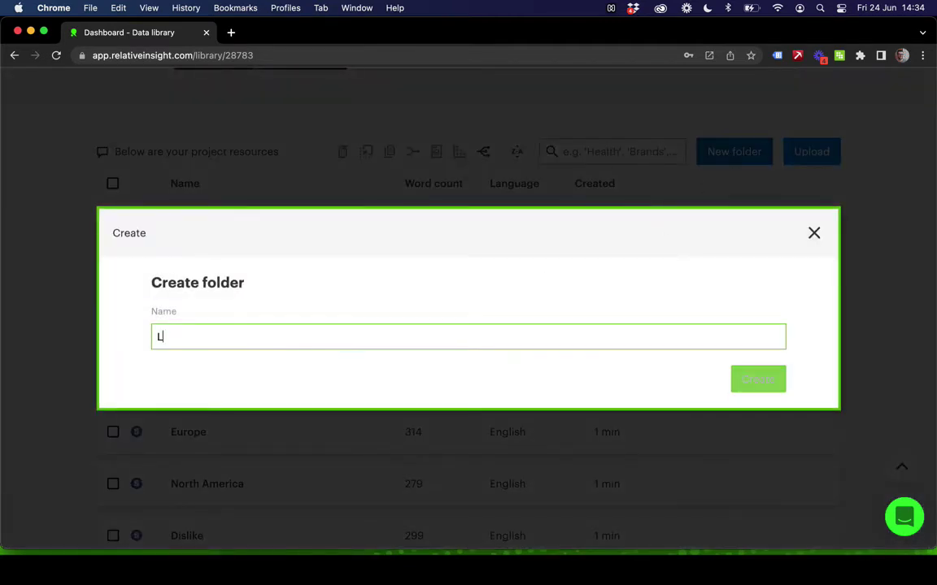
{"action": "type", "text": "ocation"}
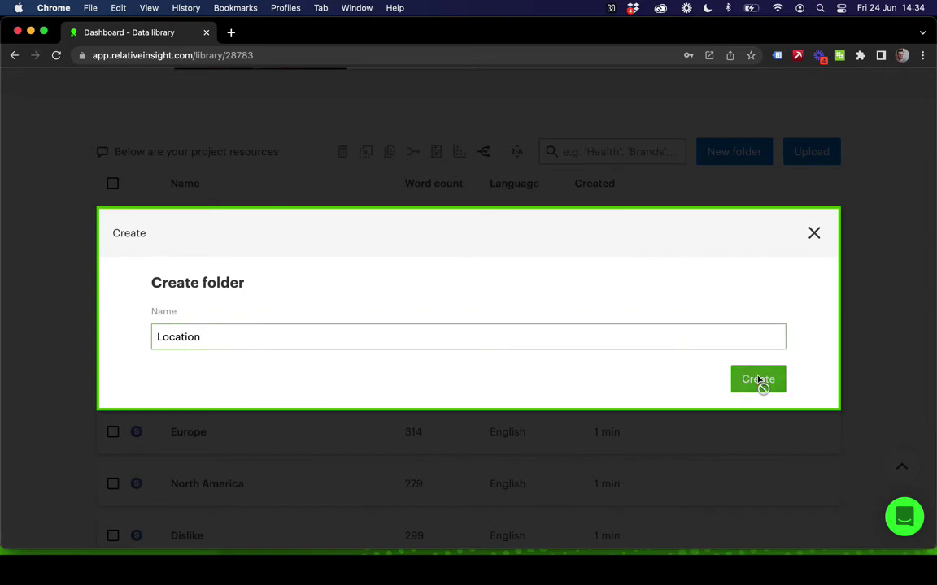
{"action": "left_click", "coordinate": [758, 380]}
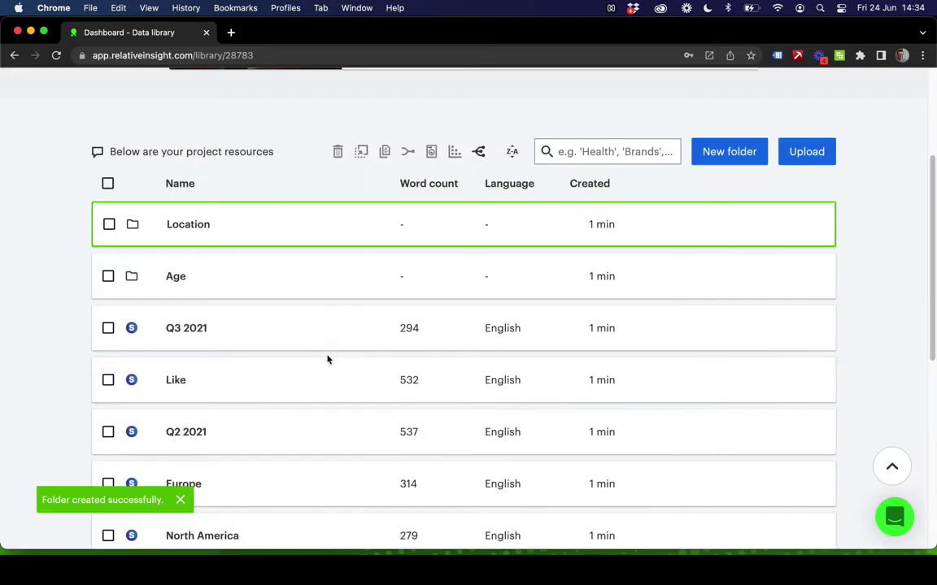
Move the North America, Europe and Australia language sets into the Location folder
{"action": "scroll", "coordinate": [327, 359], "scroll_direction": "down", "scroll_amount": 3}
{"action": "left_click", "coordinate": [109, 403]}
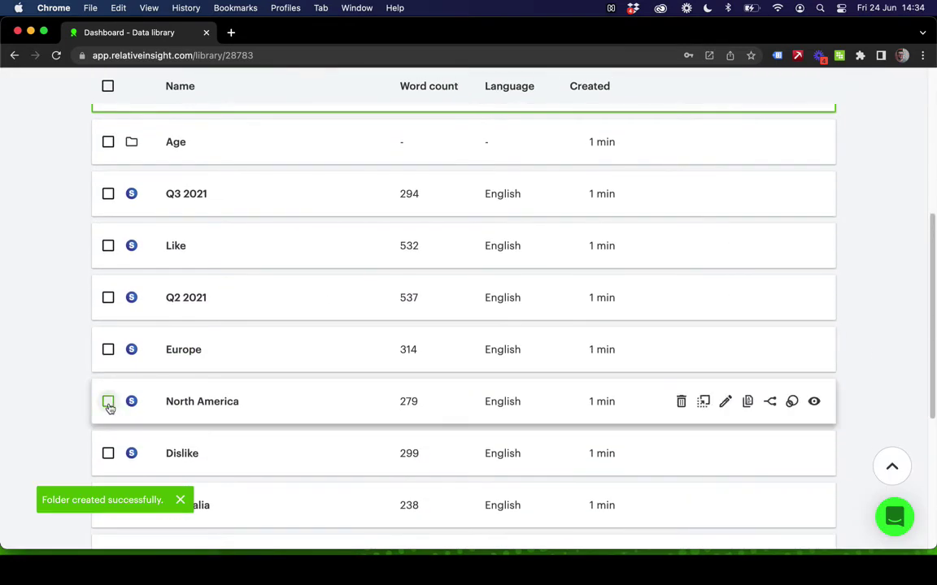
{"action": "left_click", "coordinate": [110, 352]}
{"action": "scroll", "coordinate": [113, 383], "scroll_direction": "down", "scroll_amount": 1}
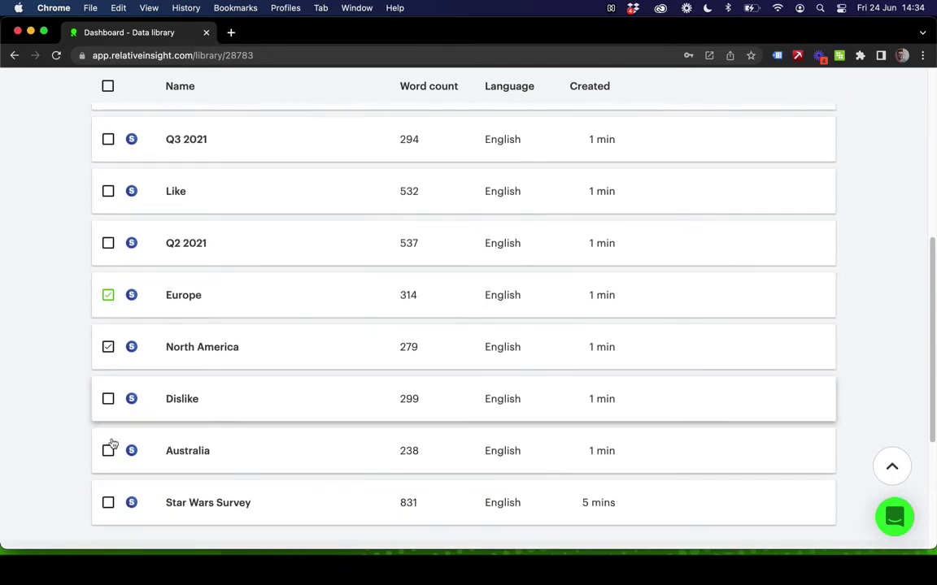
{"action": "left_click", "coordinate": [109, 449]}
{"action": "scroll", "coordinate": [300, 338], "scroll_direction": "up", "scroll_amount": 5}
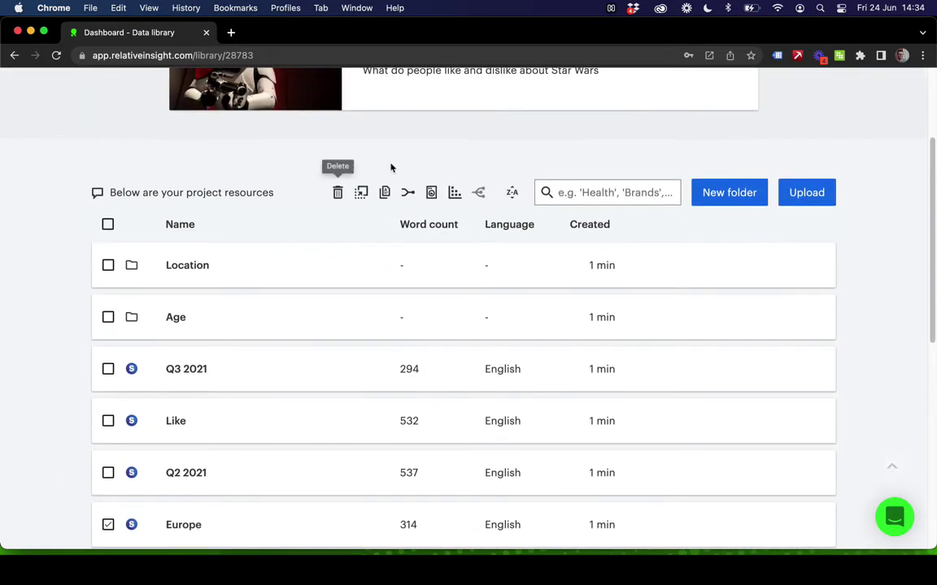
{"action": "left_click", "coordinate": [361, 193]}
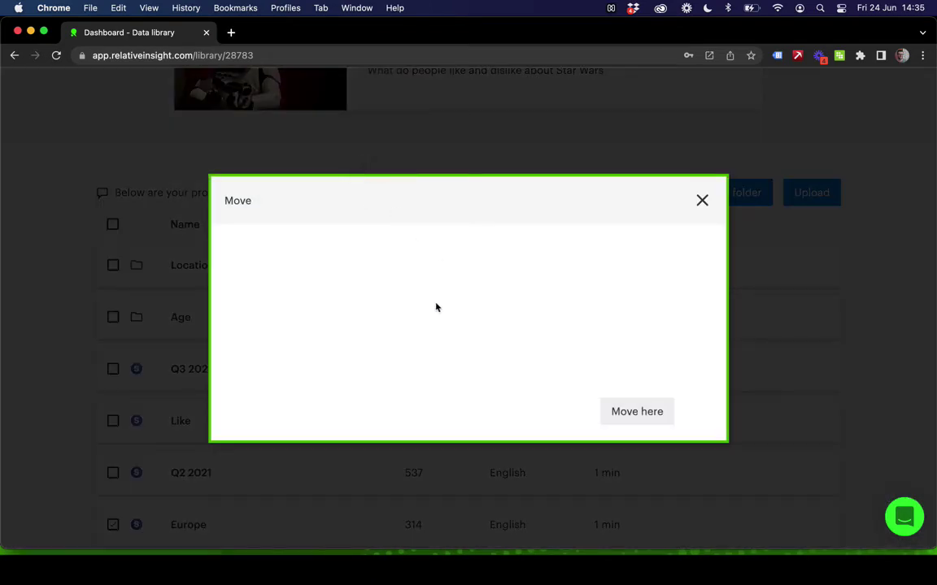
{"action": "left_click", "coordinate": [359, 271]}
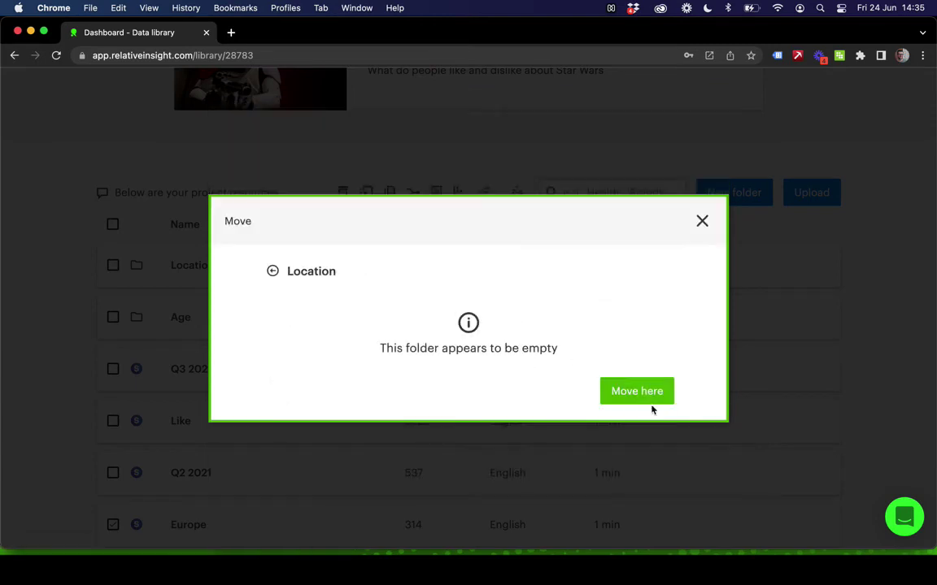
{"action": "left_click", "coordinate": [641, 391]}
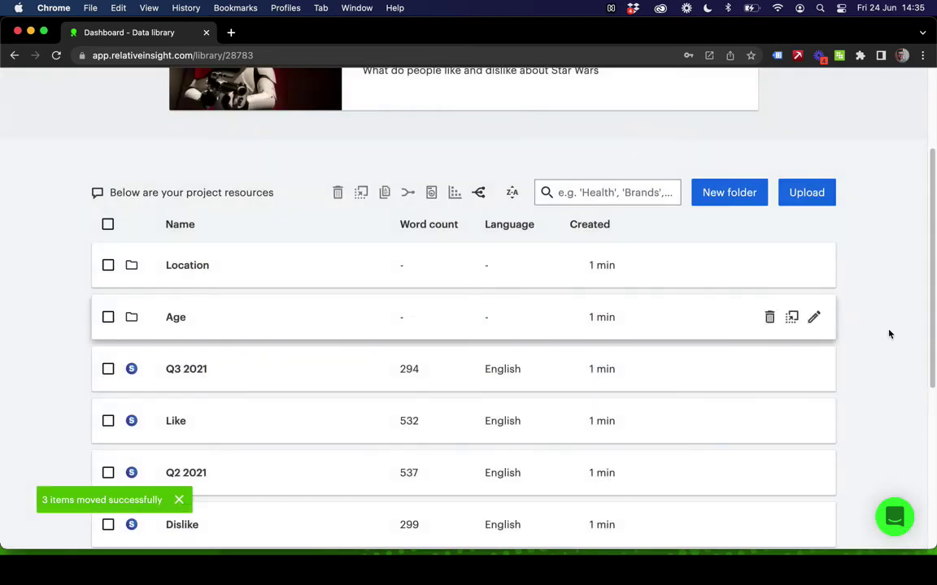
Start a comparison with Like as the primary language set and Dislike as the secondary set
{"action": "scroll", "coordinate": [894, 335], "scroll_direction": "down", "scroll_amount": 2}
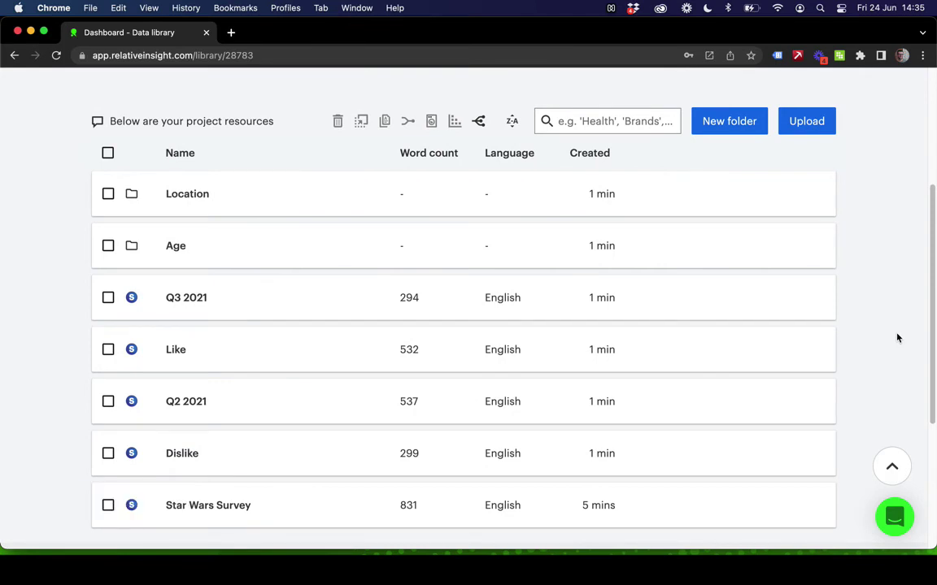
{"action": "scroll", "coordinate": [898, 338], "scroll_direction": "down", "scroll_amount": 2}
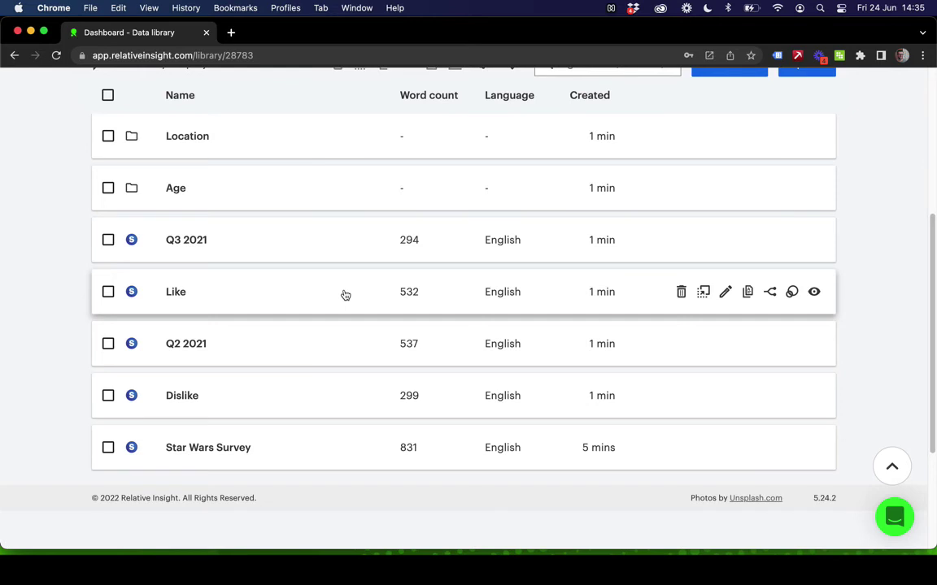
{"action": "left_click", "coordinate": [232, 295]}
{"action": "scroll", "coordinate": [435, 415], "scroll_direction": "down", "scroll_amount": 3}
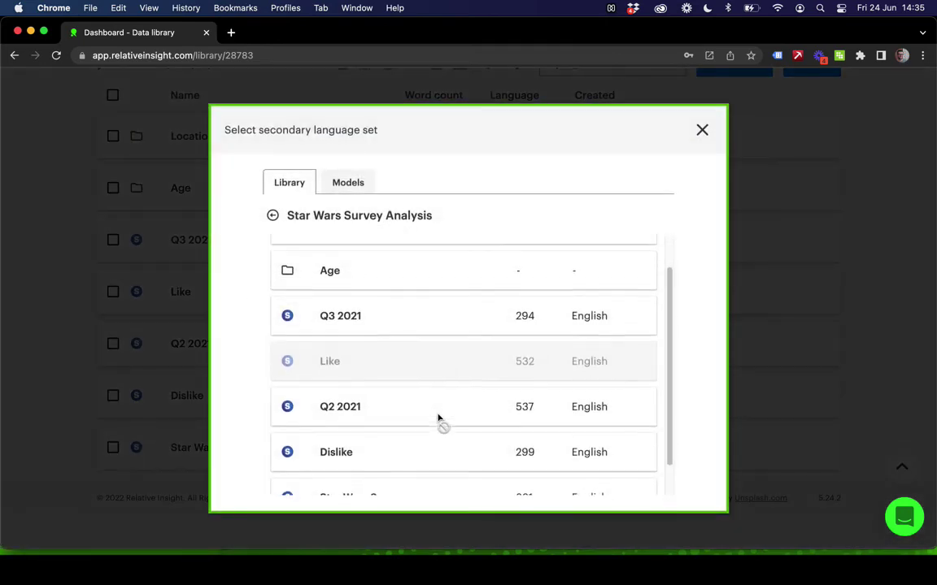
{"action": "left_click", "coordinate": [360, 425]}
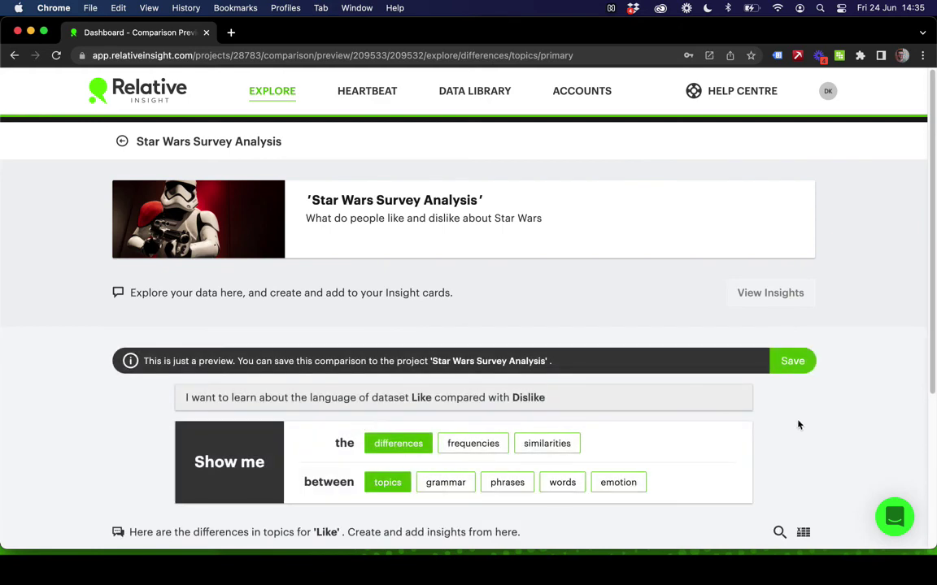
Review the topic differences for Like against Dislike and save the comparison to the Star Wars Survey Analysis project
{"action": "scroll", "coordinate": [799, 425], "scroll_direction": "down", "scroll_amount": 2}
{"action": "scroll", "coordinate": [800, 426], "scroll_direction": "down", "scroll_amount": 1}
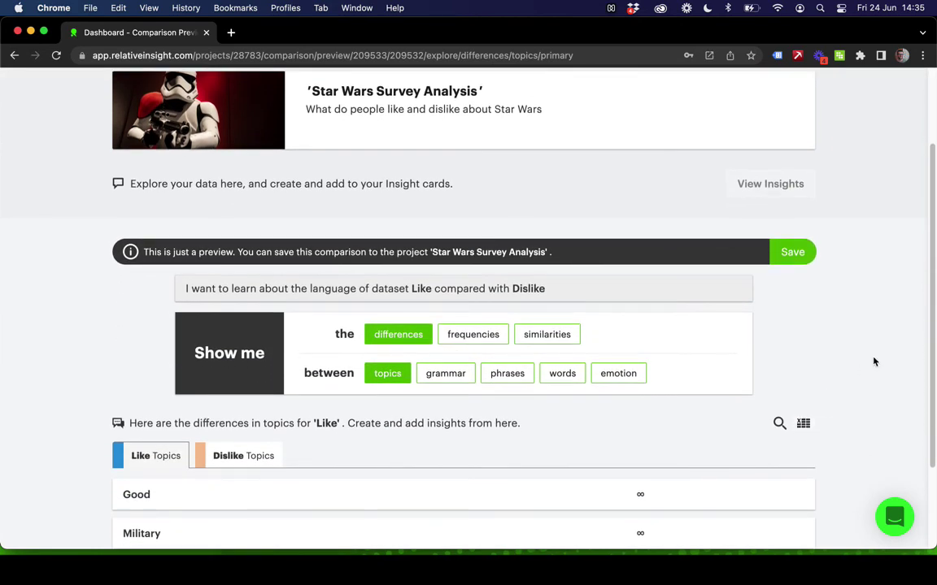
{"action": "scroll", "coordinate": [874, 362], "scroll_direction": "down", "scroll_amount": 3}
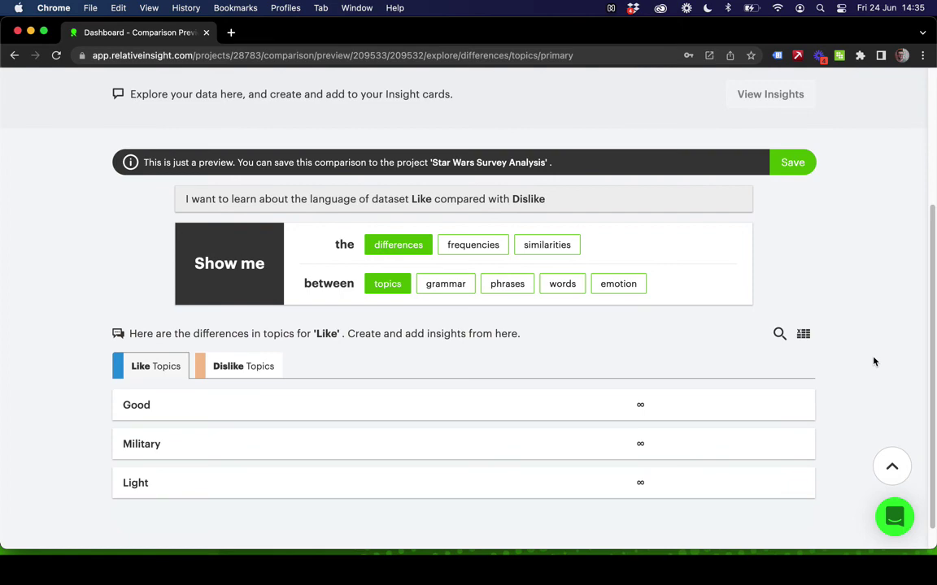
{"action": "scroll", "coordinate": [874, 360], "scroll_direction": "up", "scroll_amount": 3}
{"action": "left_click", "coordinate": [794, 269]}
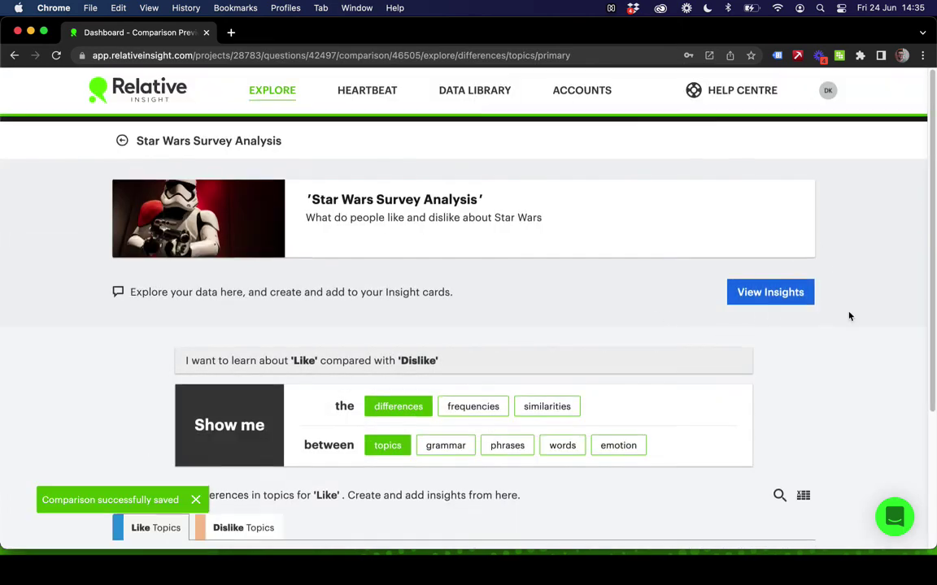
{"action": "scroll", "coordinate": [849, 316], "scroll_direction": "down", "scroll_amount": 3}
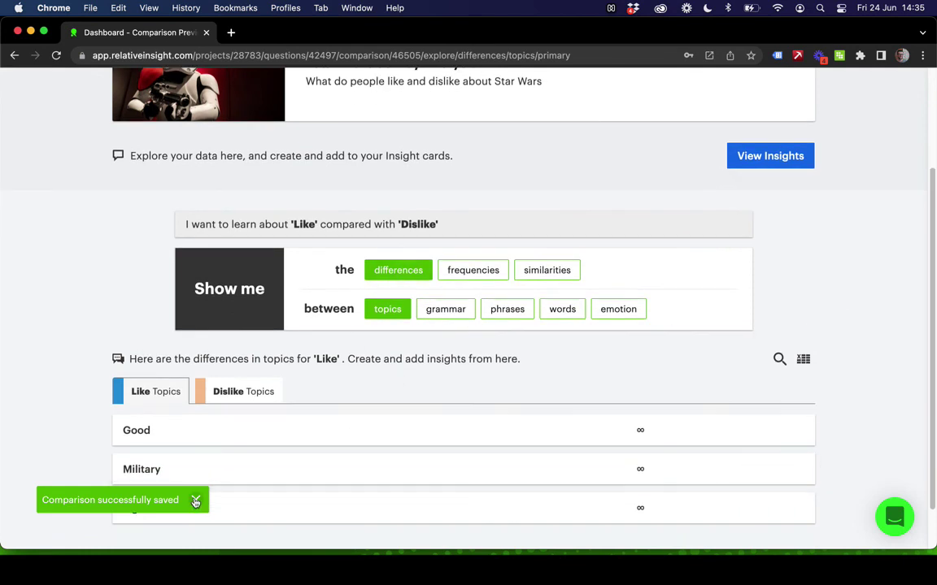
{"action": "left_click", "coordinate": [616, 310]}
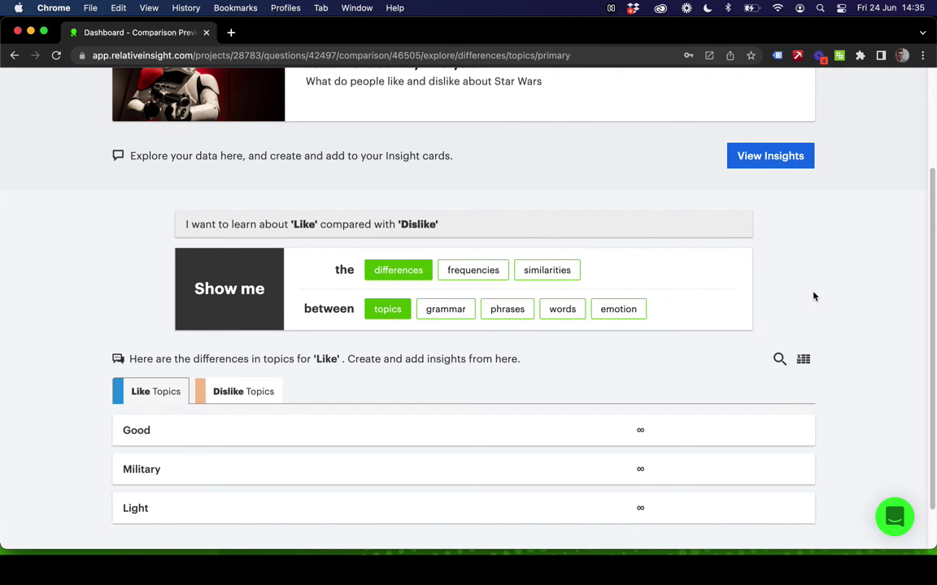
{"action": "scroll", "coordinate": [839, 280], "scroll_direction": "up", "scroll_amount": 1}
{"action": "scroll", "coordinate": [839, 280], "scroll_direction": "down", "scroll_amount": 1}
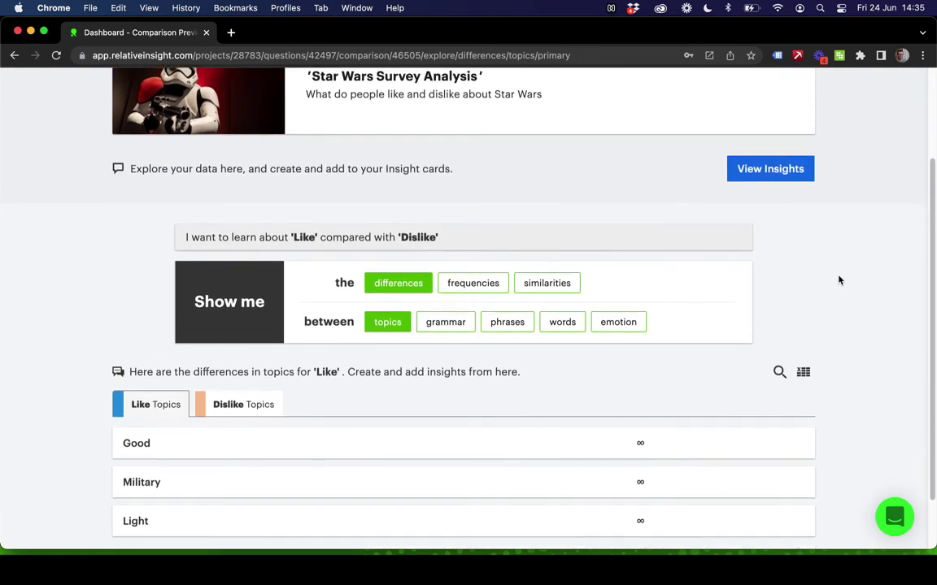